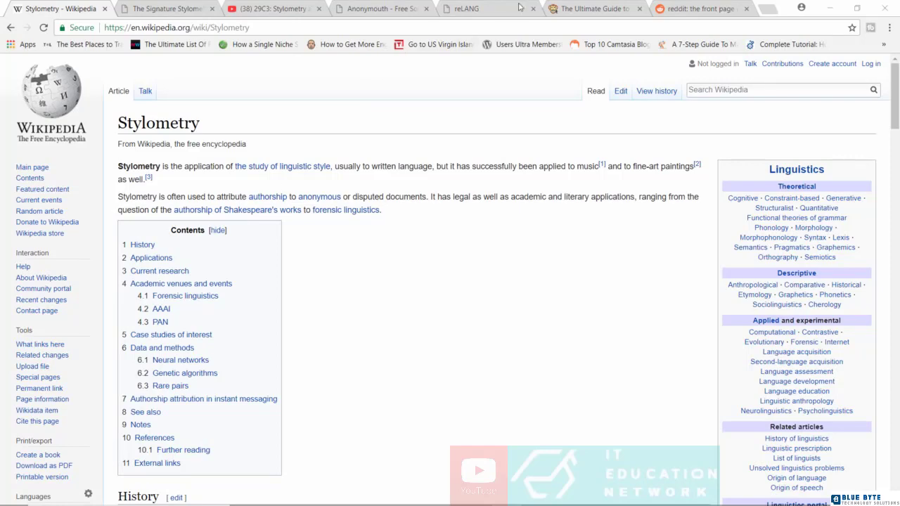
Skim the Web Monkey WordPress plugins guide, then switch to the Reddit front page
left_click(580, 7)
mouse_move(354, 160)
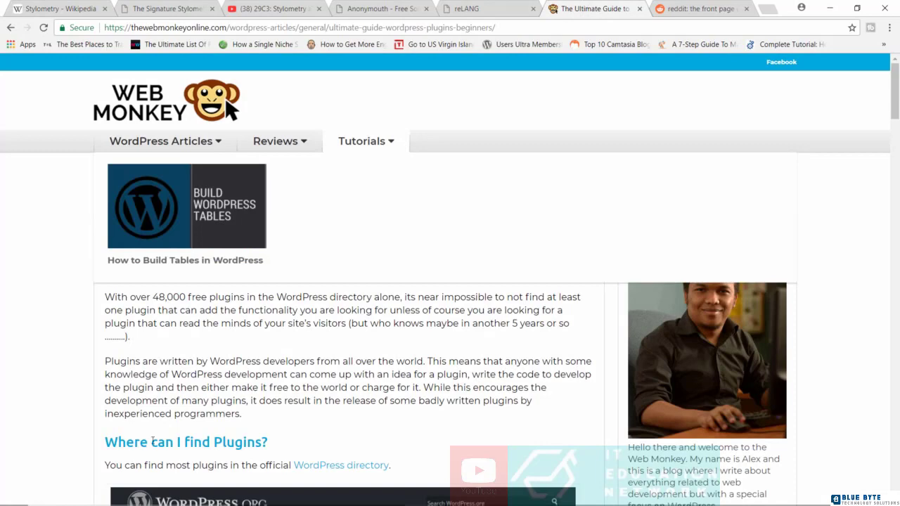
scroll(295, 243, "down", 2)
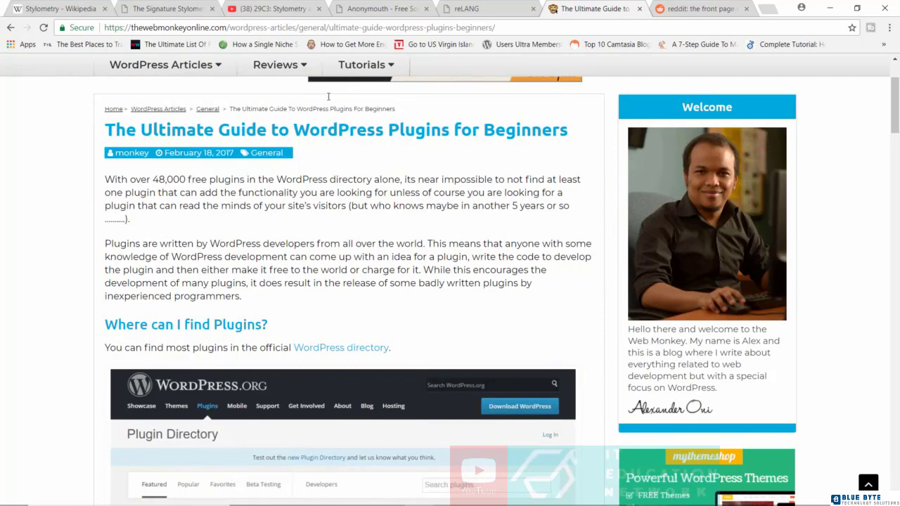
key("ctrl+Tab")
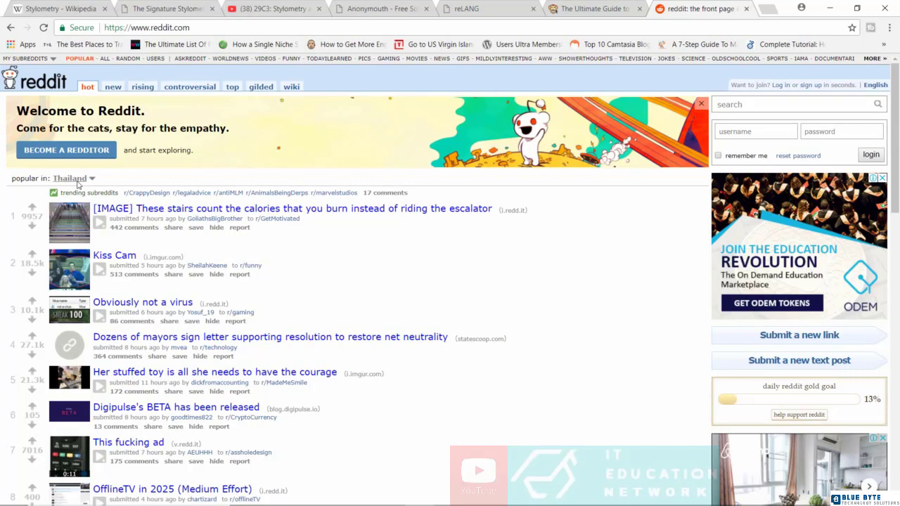
left_click(62, 9)
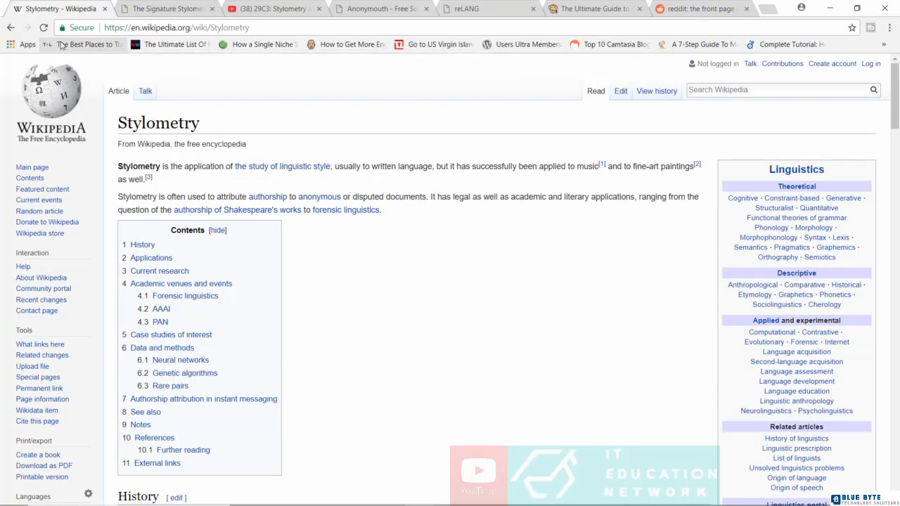
left_click(591, 7)
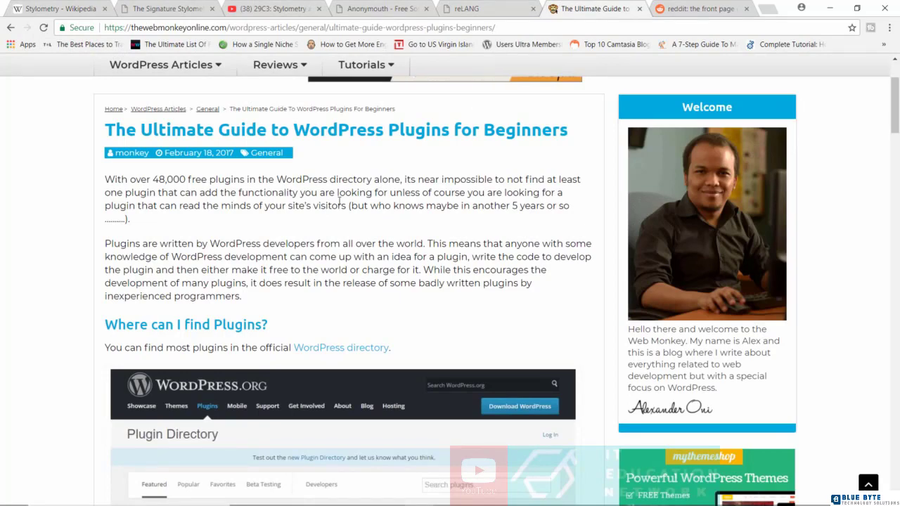
scroll(339, 201, "up", 1)
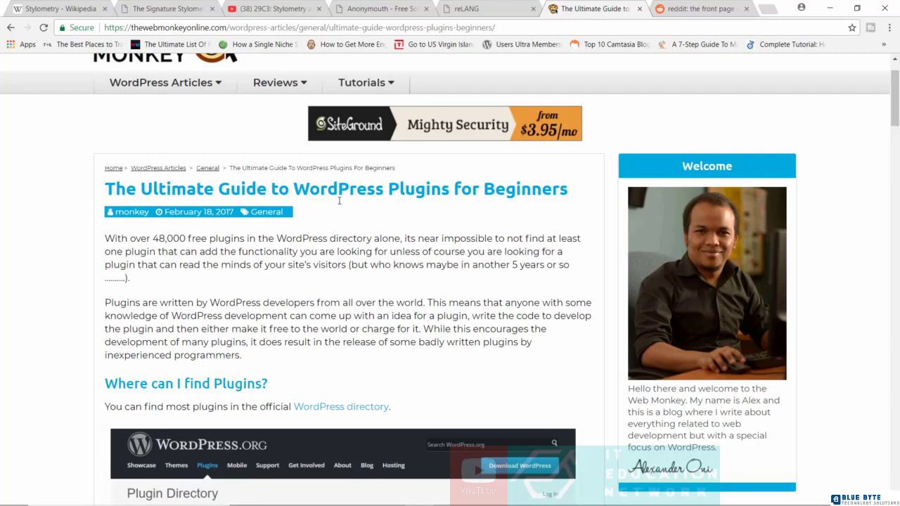
left_click(696, 9)
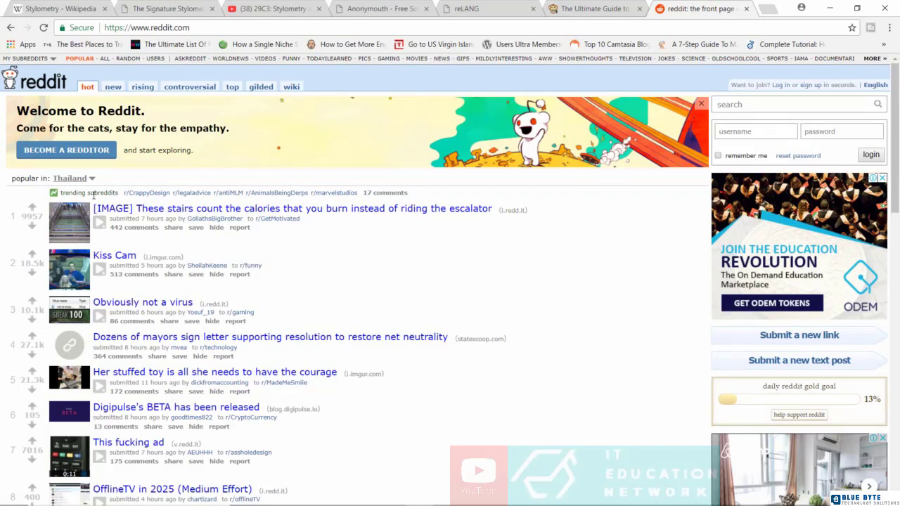
Show the YouTube tab with the 29C3 'Stylometry and Online Underground Markets (EN)' talk
left_click(281, 11)
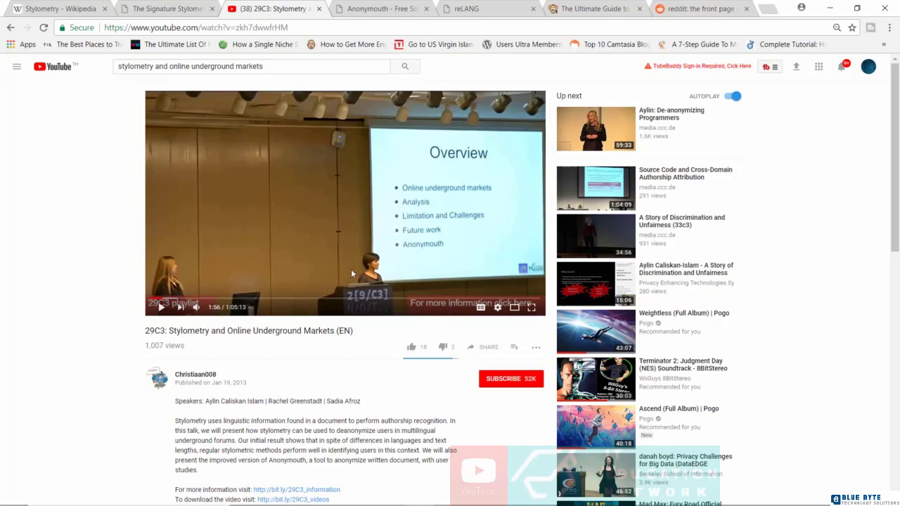
Read down PhiloComp.net's Signature Stylometric System feature list and return to the top
left_click(175, 13)
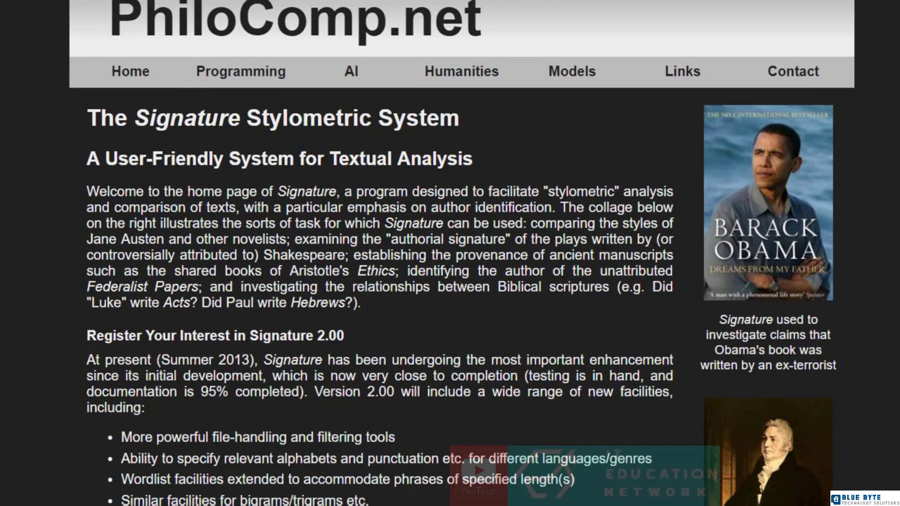
scroll(403, 240, "down", 2)
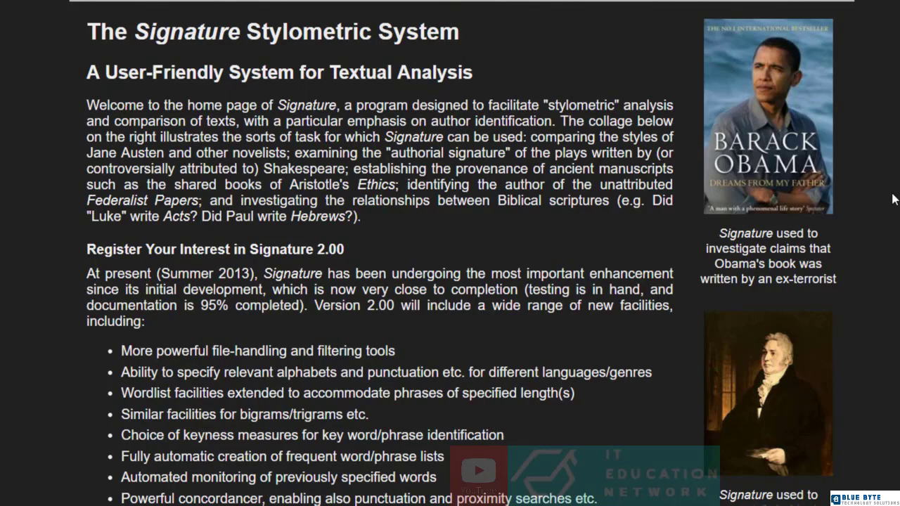
scroll(461, 150, "up", 1)
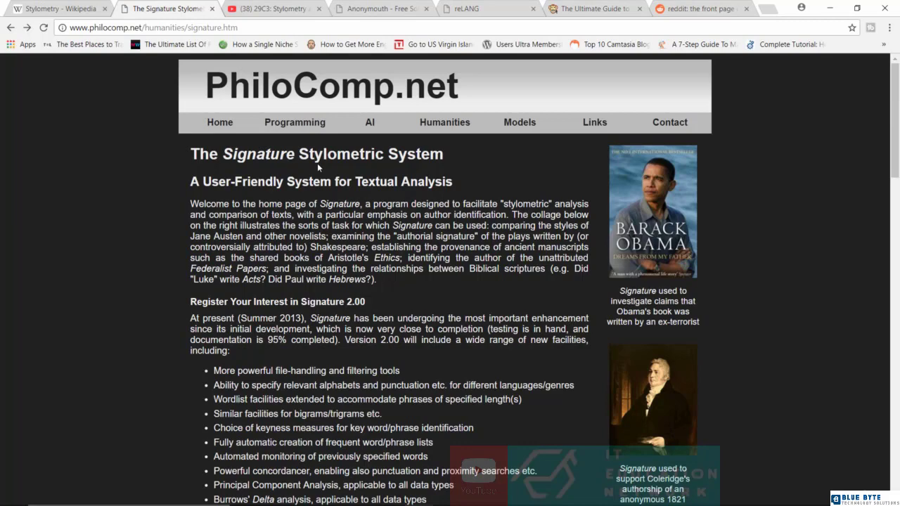
Show the Free Software Directory's Anonymouth entry on the Java text anonymization tool
left_click(365, 9)
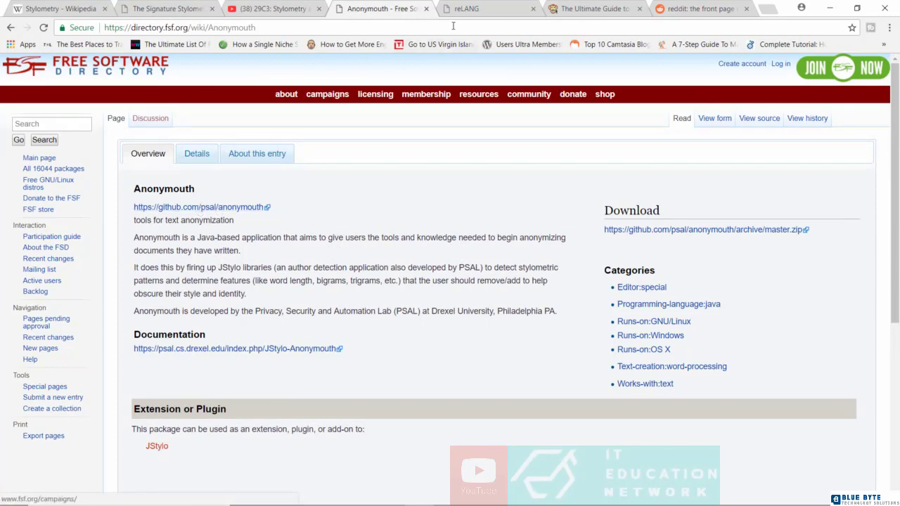
Show the reLANG anti-stylometry page with its empty text box
left_click(475, 9)
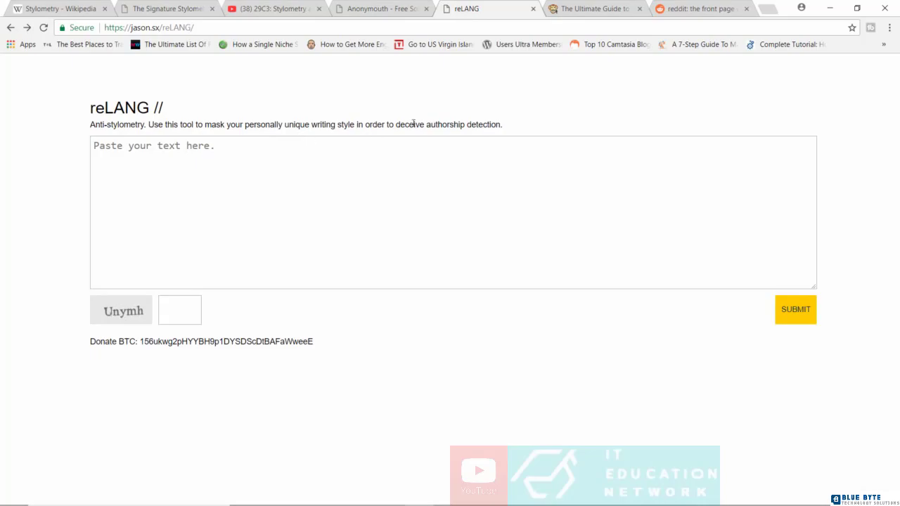
Copy the four Lightweight Plugins paragraphs from the Web Monkey WordPress plugins guide
left_click(582, 8)
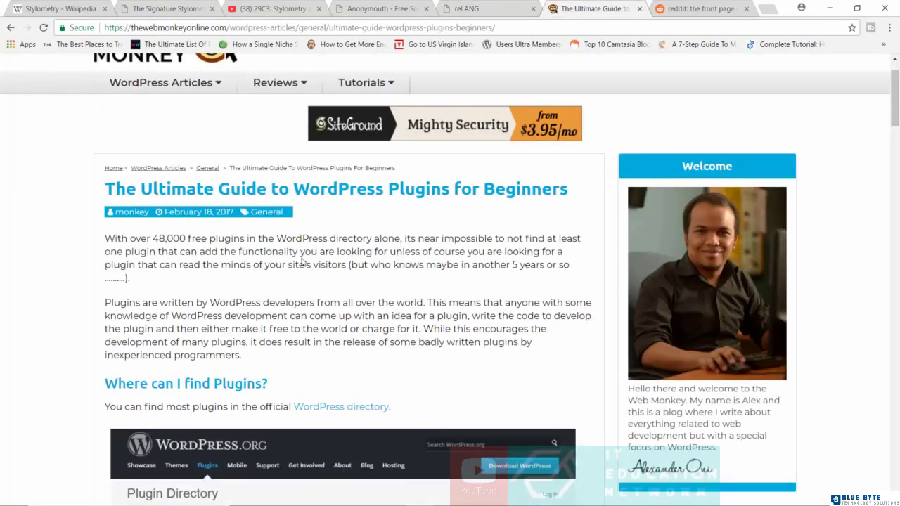
scroll(351, 246, "up", 2)
scroll(352, 246, "down", 15)
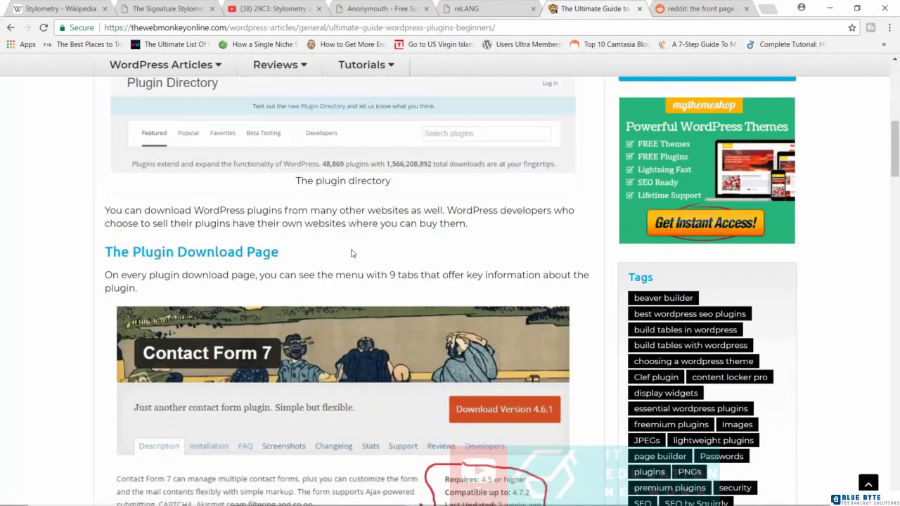
scroll(351, 250, "down", 9)
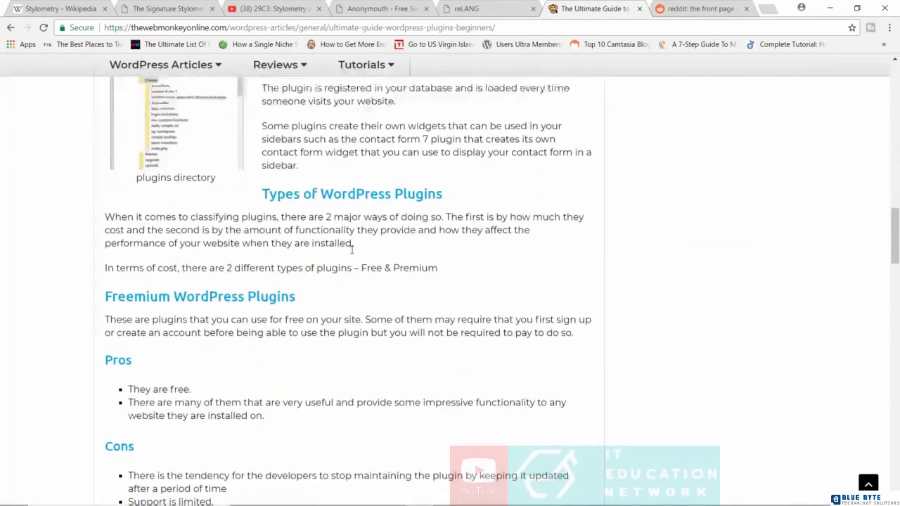
scroll(352, 253, "down", 5)
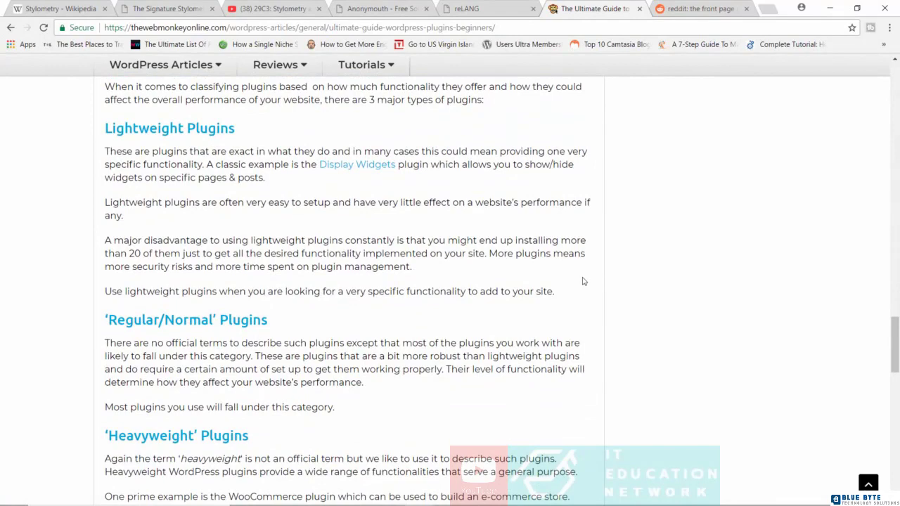
left_click_drag(568, 295, 104, 153)
right_click(133, 159)
left_click(172, 166)
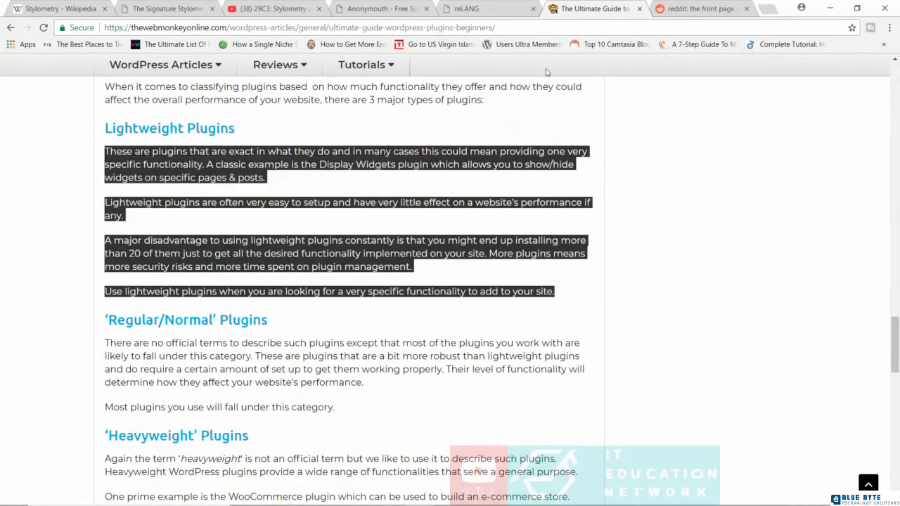
Paste the copied lightweight-plugins paragraphs into reLANG's empty text box
left_click(513, 7)
left_click(287, 191)
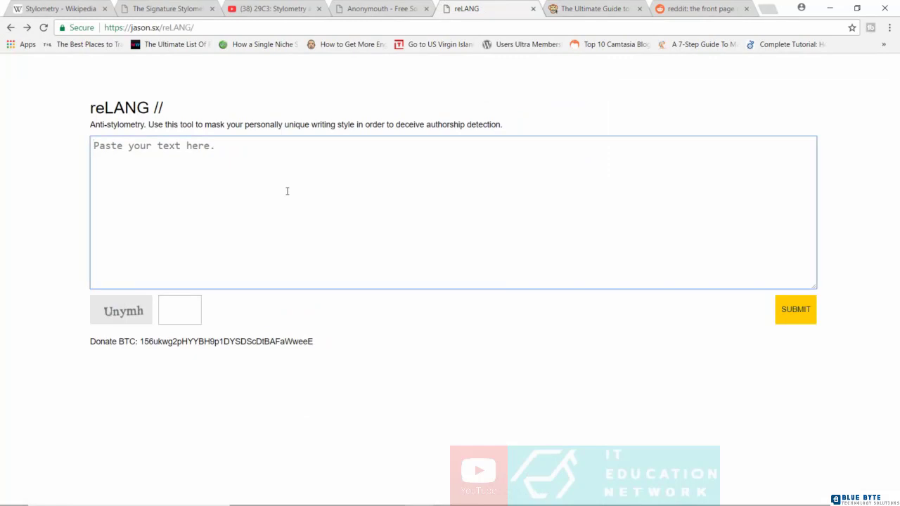
key("ctrl+v")
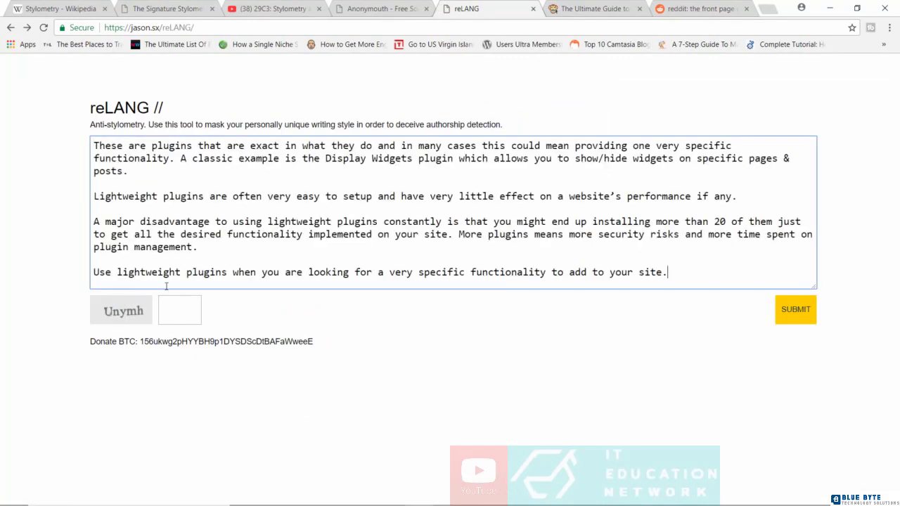
Enter the verification code and submit, retrying with a fresh code after the first attempt
left_click(174, 307)
type("U")
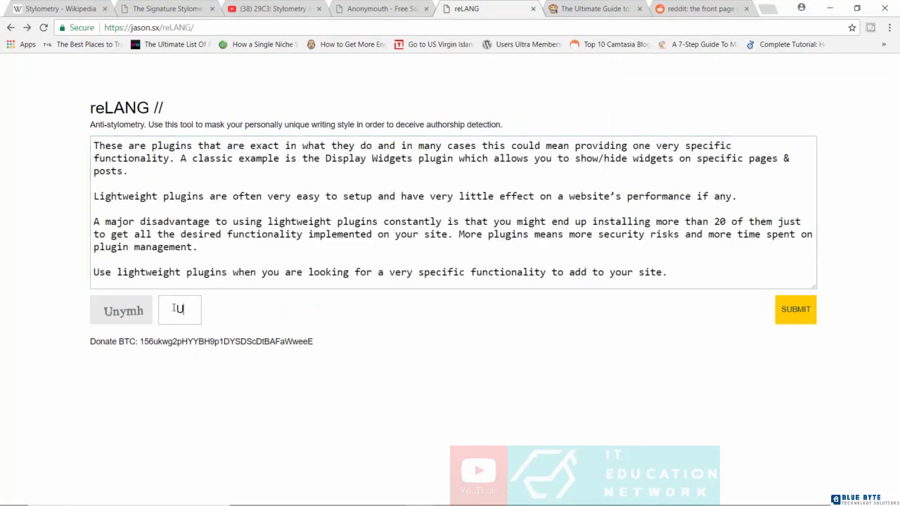
type("nymh")
left_click(787, 310)
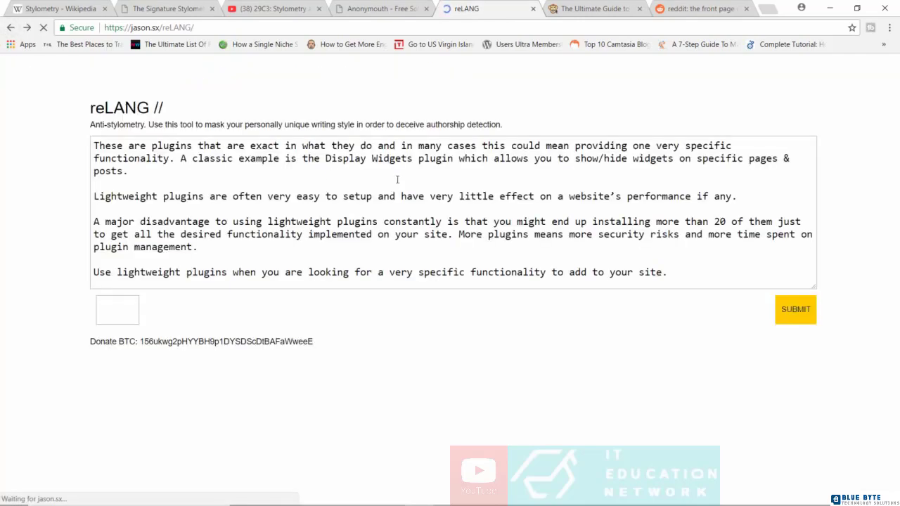
left_click(184, 310)
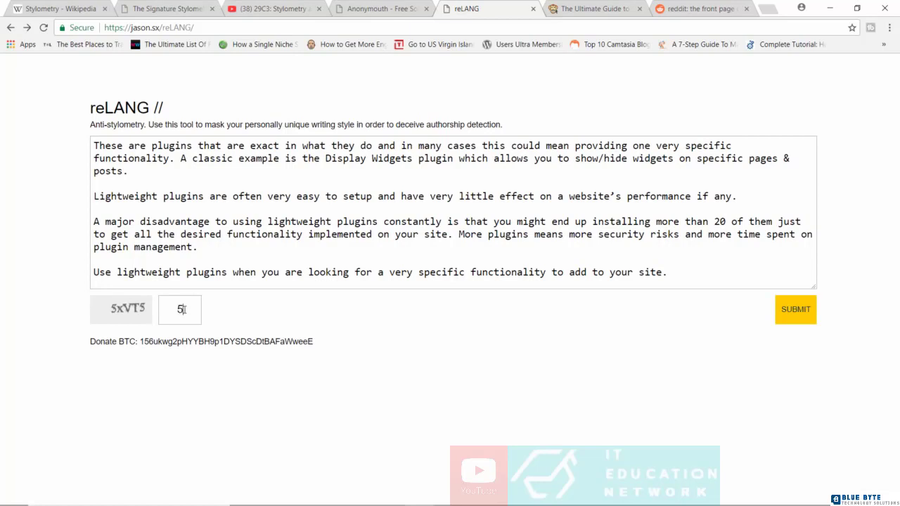
type("5xVT5")
left_click(795, 310)
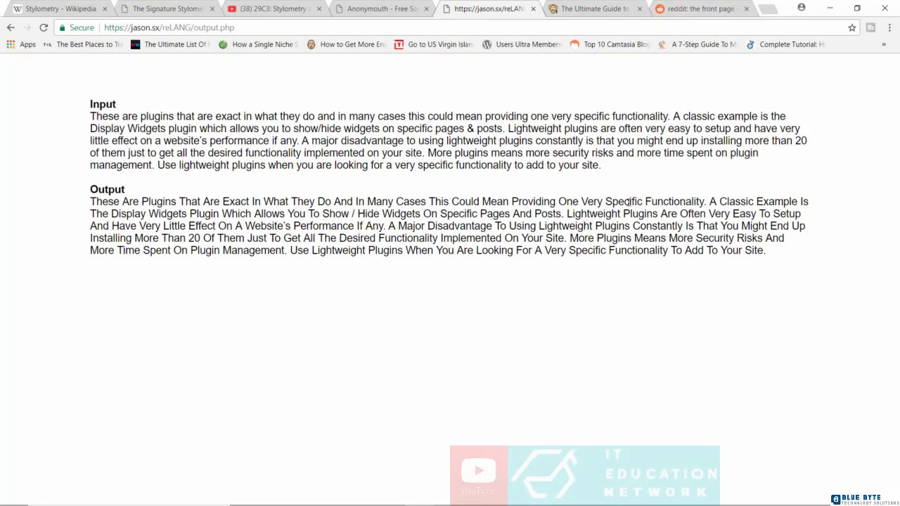
Go back to the reLANG input form still holding the plugin paragraphs
left_click(11, 28)
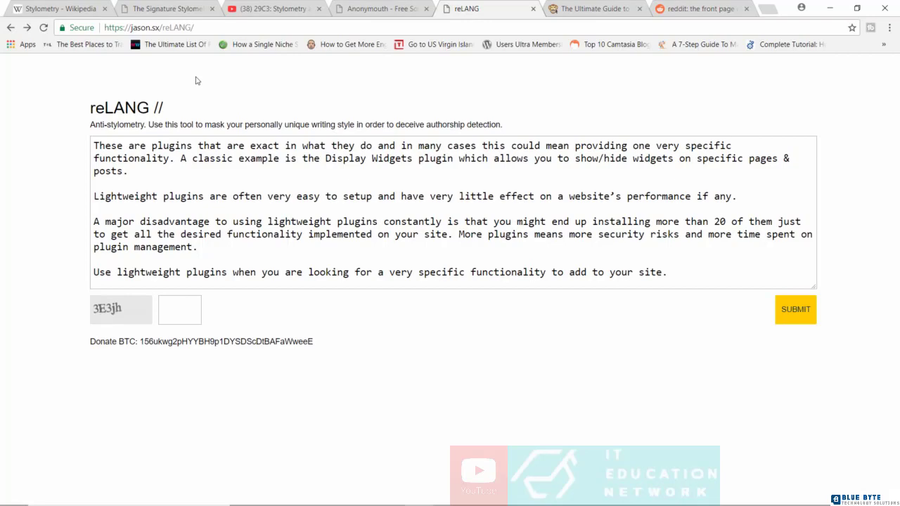
Switch to Tor Browser and read through the Hidden Wiki's Anonymous Writing Style rules
mouse_move(508, 502)
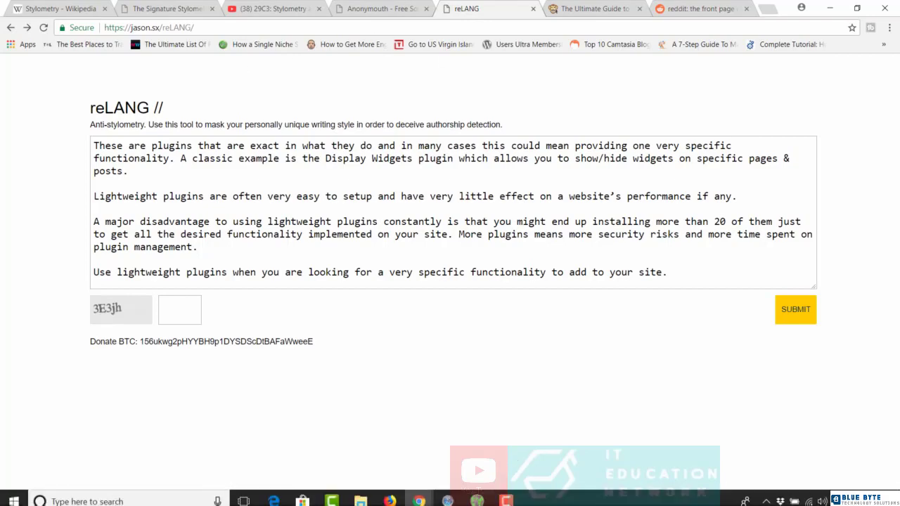
left_click(478, 495)
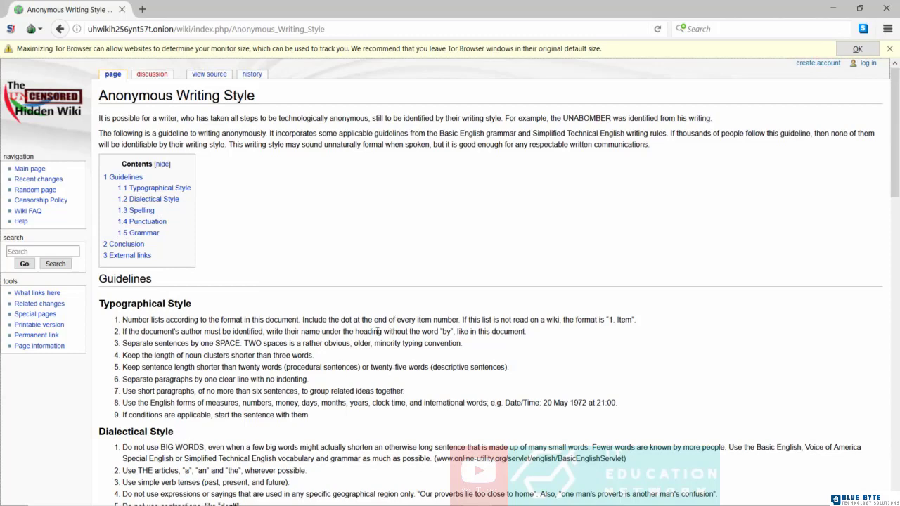
scroll(371, 331, "down", 2)
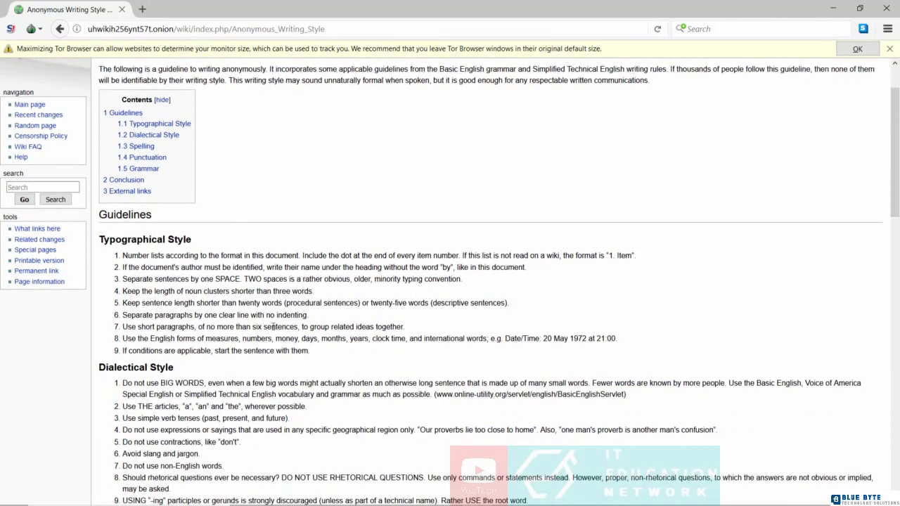
scroll(282, 277, "down", 2)
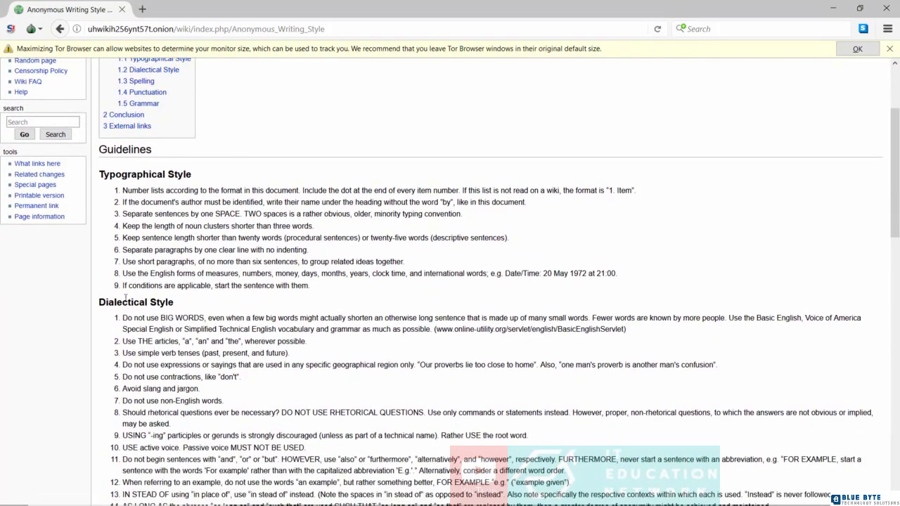
scroll(309, 317, "down", 6)
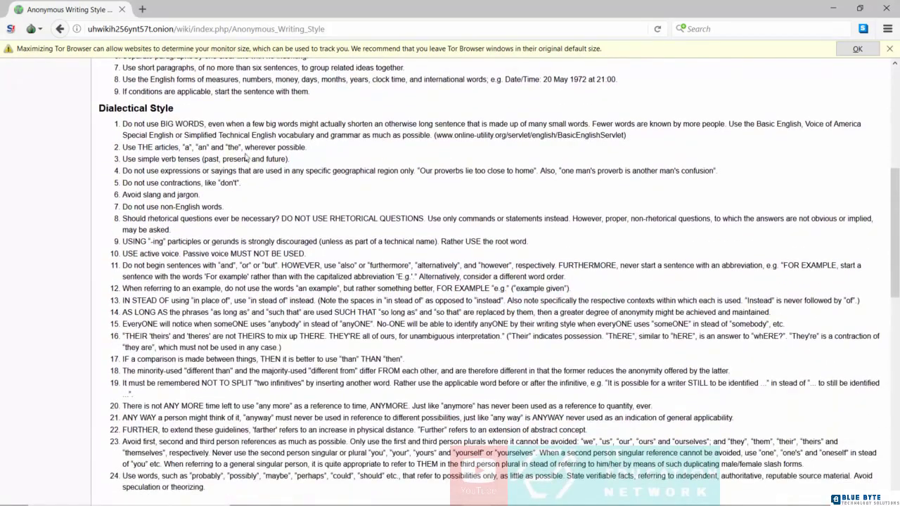
scroll(334, 173, "down", 4)
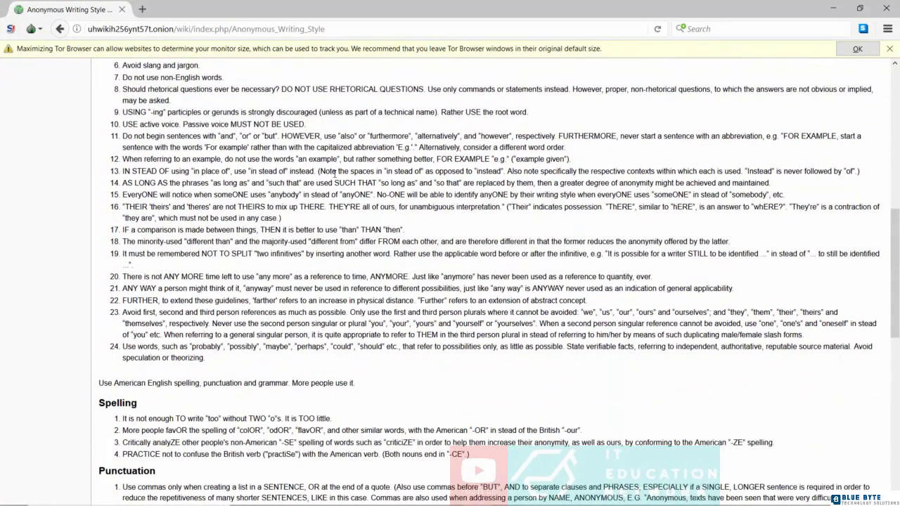
scroll(335, 190, "up", 4)
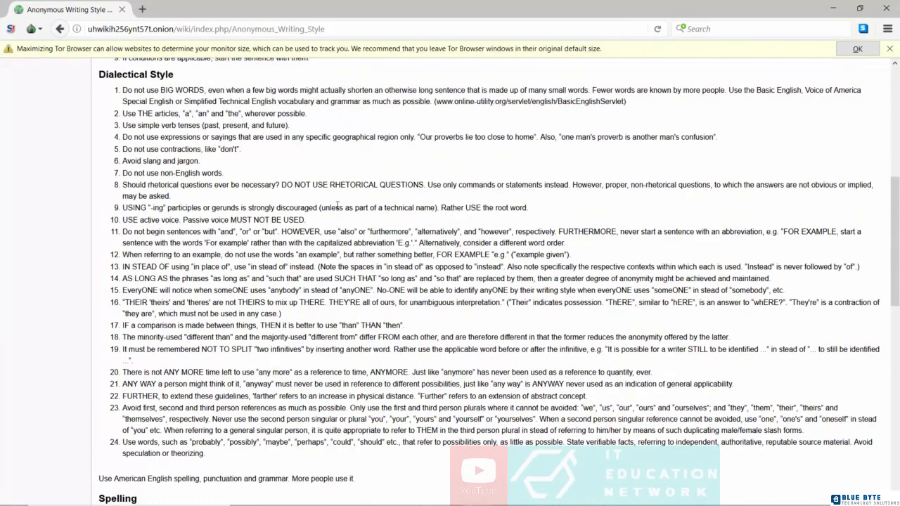
scroll(338, 205, "up", 10)
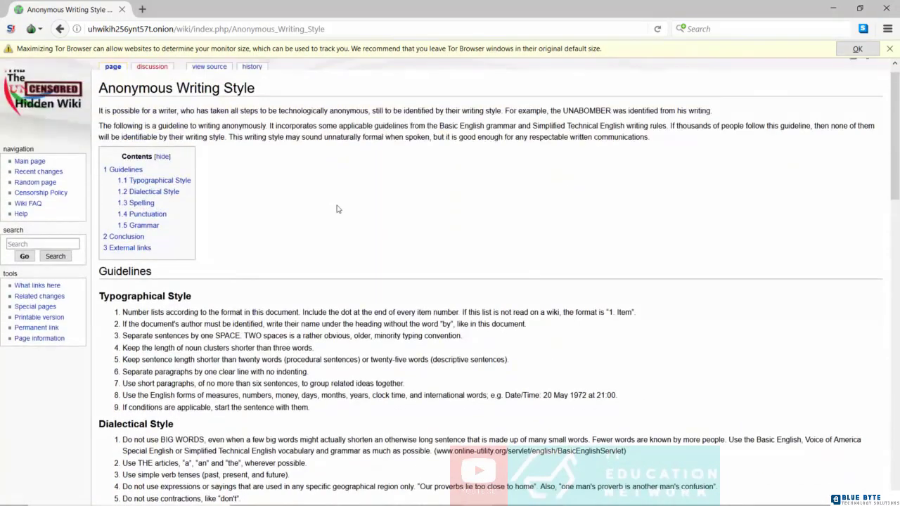